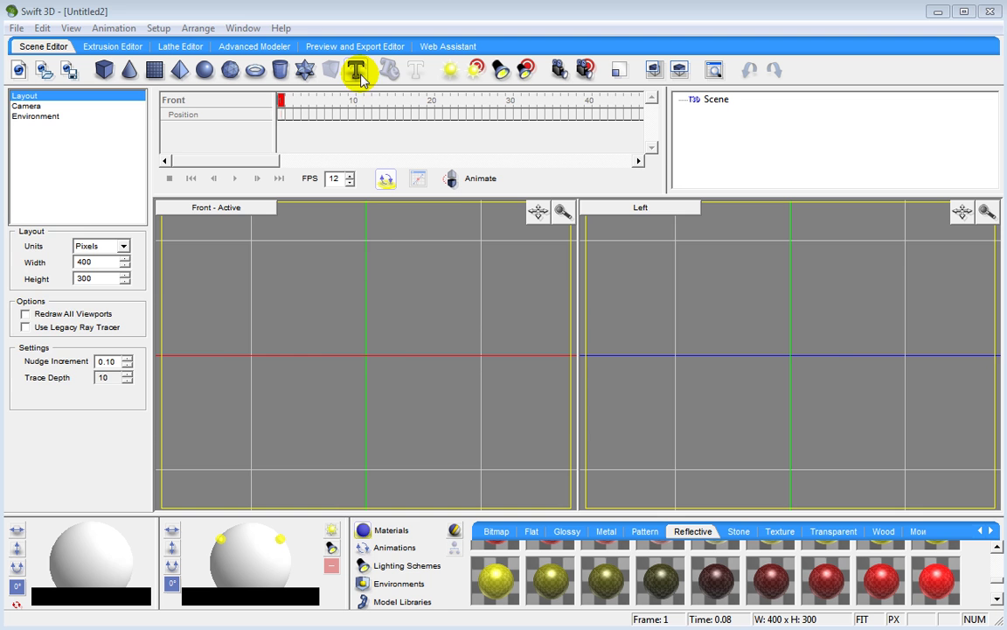
Create a 3D text object reading "Cut" in the scene.
left_click(356, 70)
double_click(72, 287)
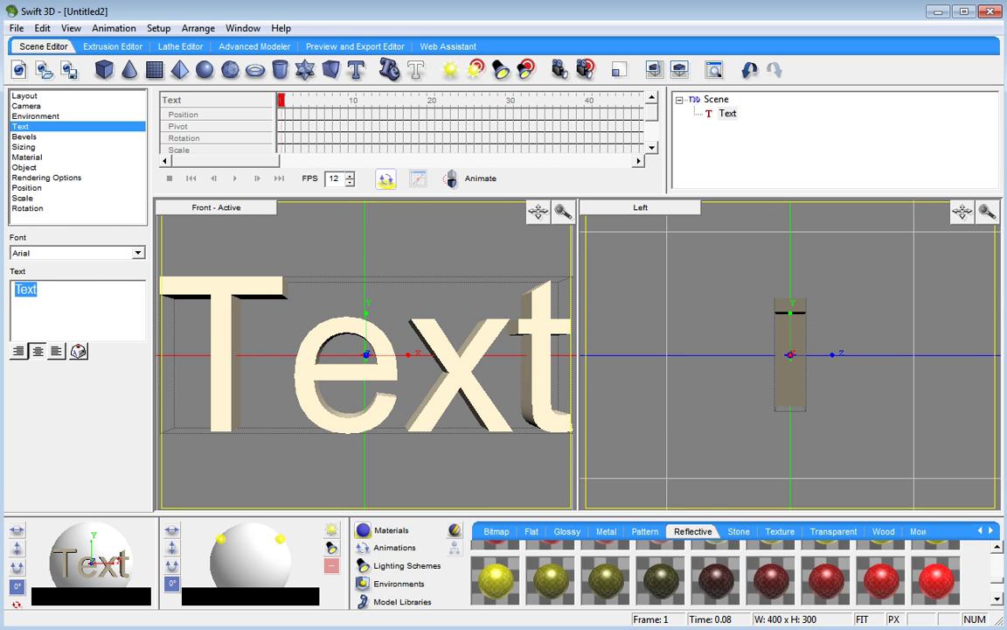
type("Cut")
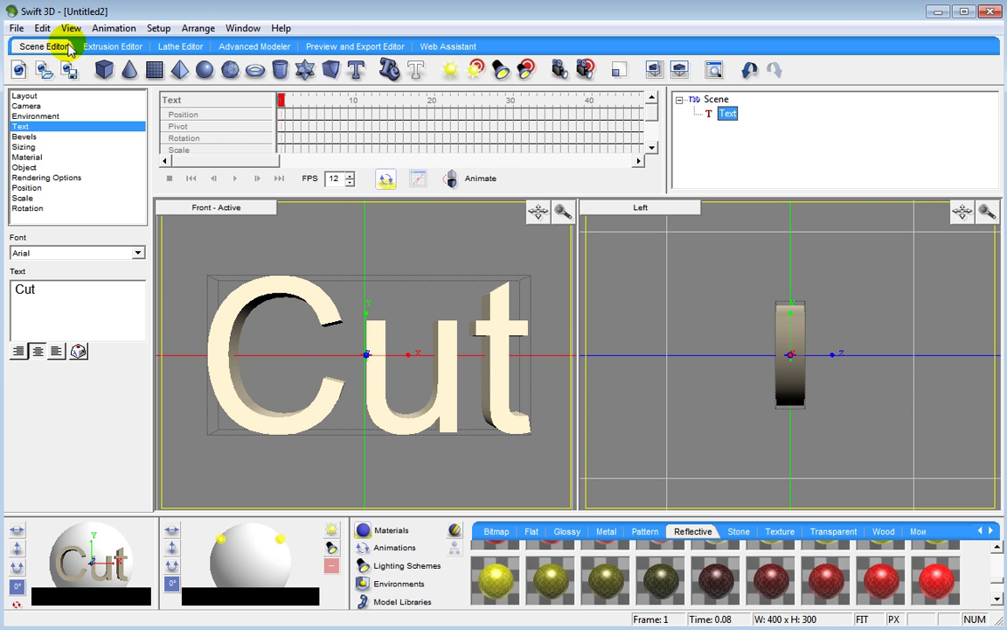
Duplicate the Cut text object in place by copying and pasting it.
left_click(42, 28)
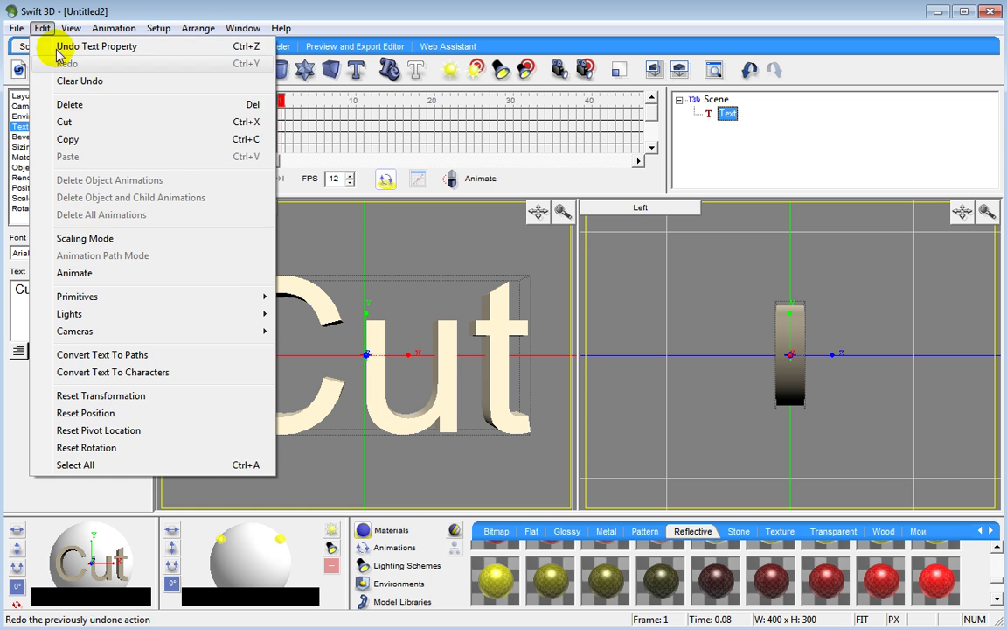
left_click(67, 139)
left_click(42, 28)
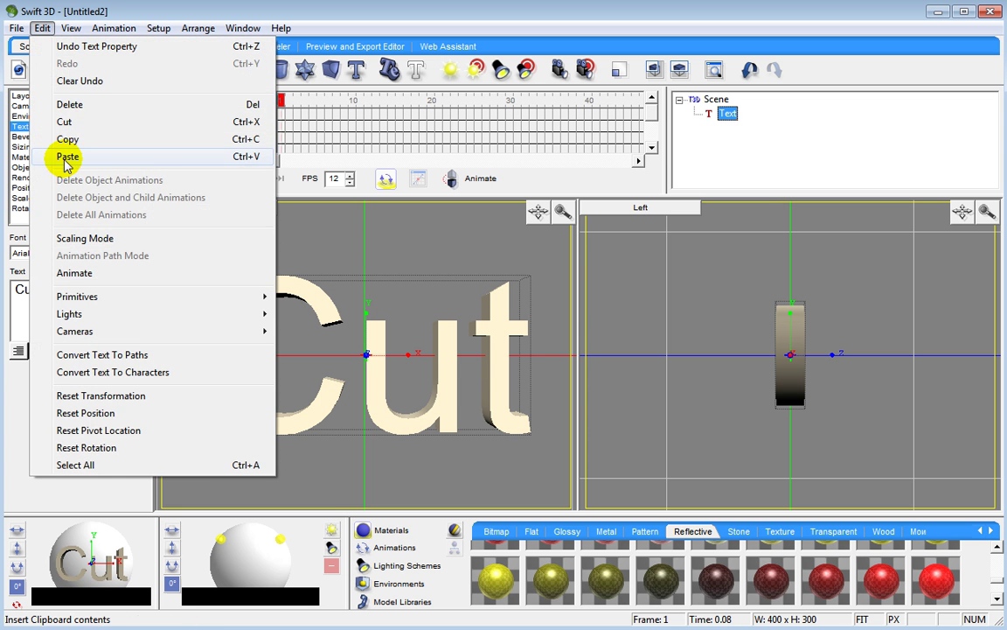
left_click(71, 157)
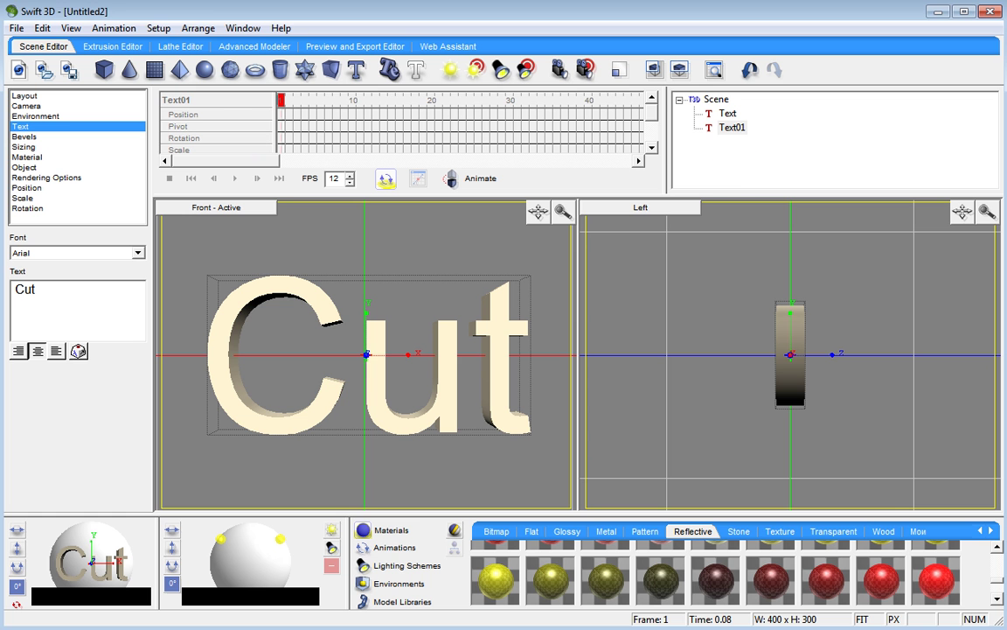
Hide the duplicate text object Text01 through its object options.
left_click(711, 128)
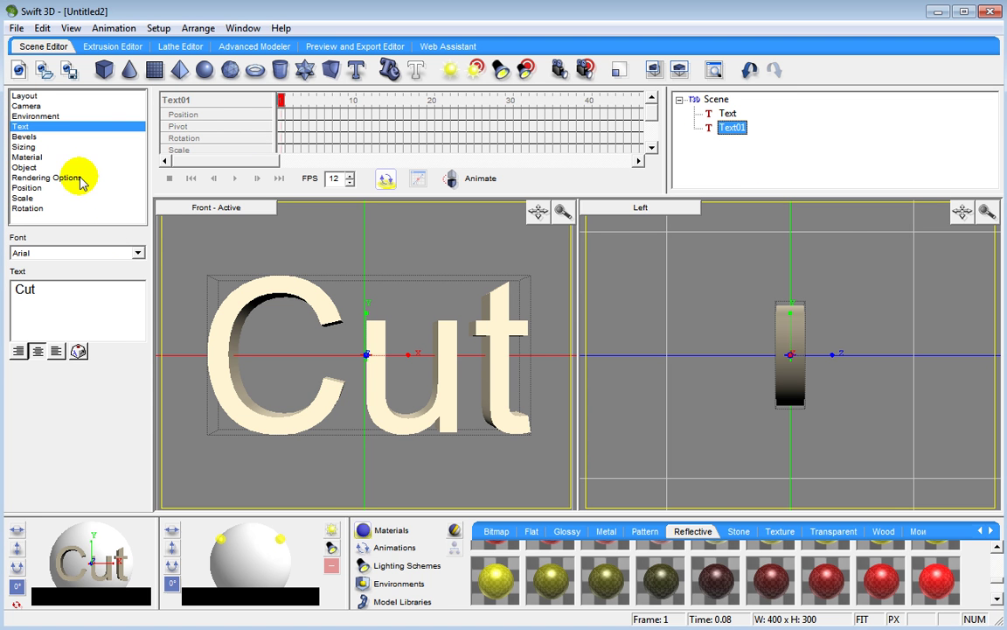
left_click(26, 96)
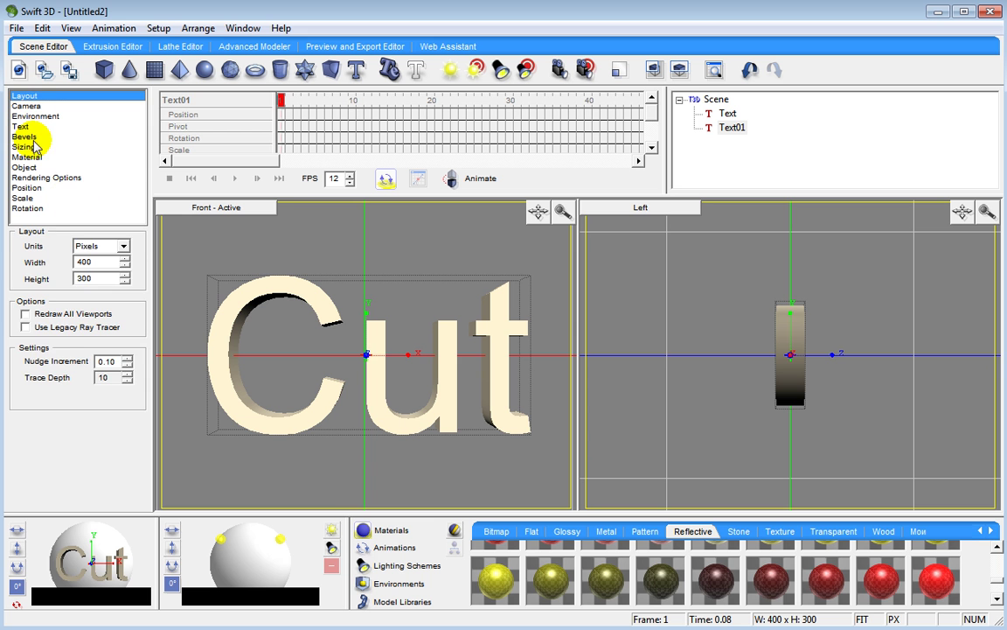
left_click(26, 167)
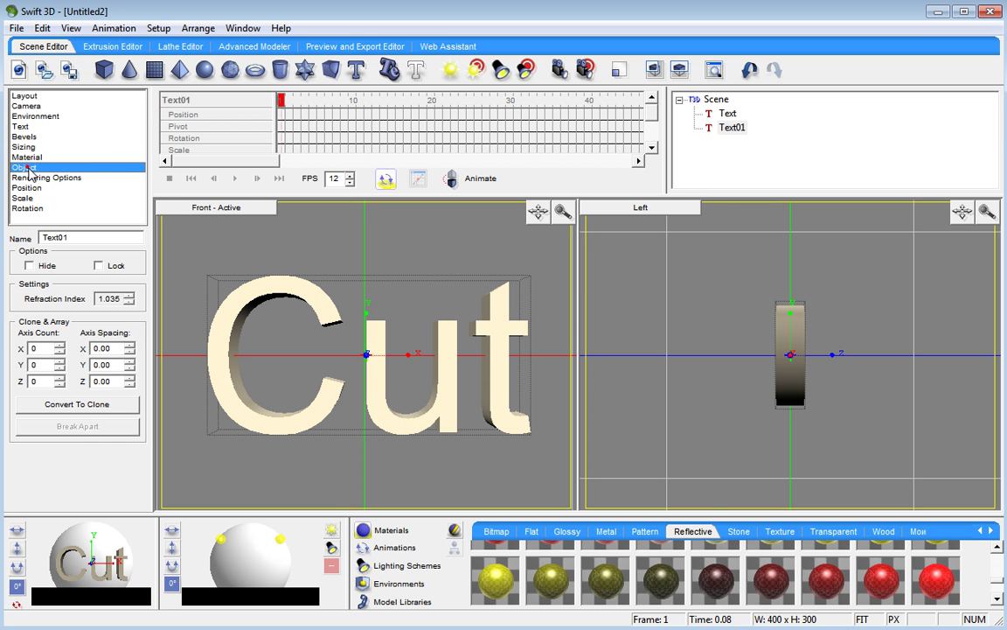
left_click(29, 265)
Convert the original Cut text to paths and open the resulting extrusion for path editing.
left_click(729, 113)
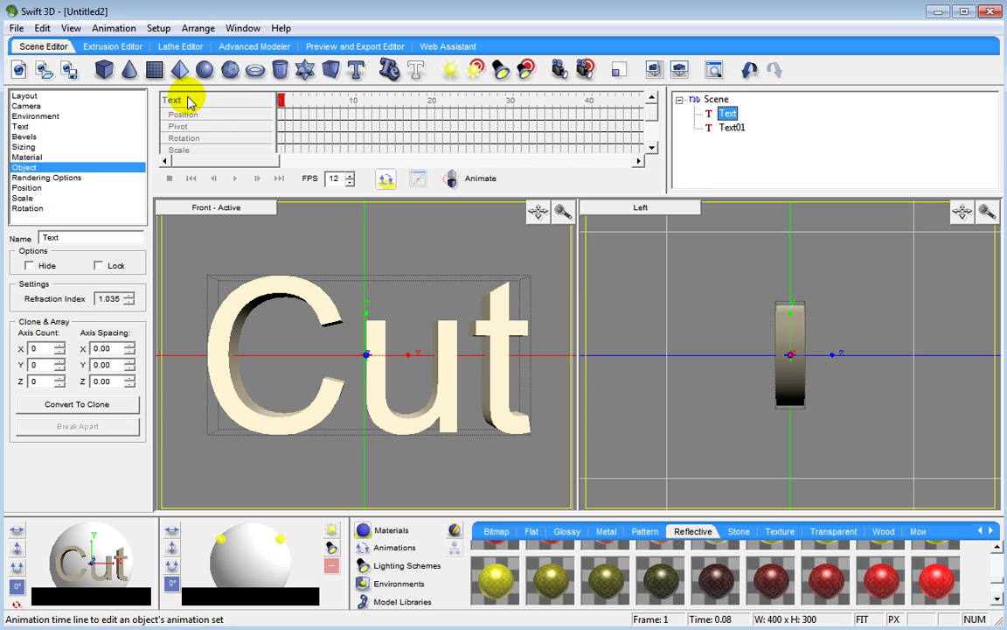
left_click(416, 71)
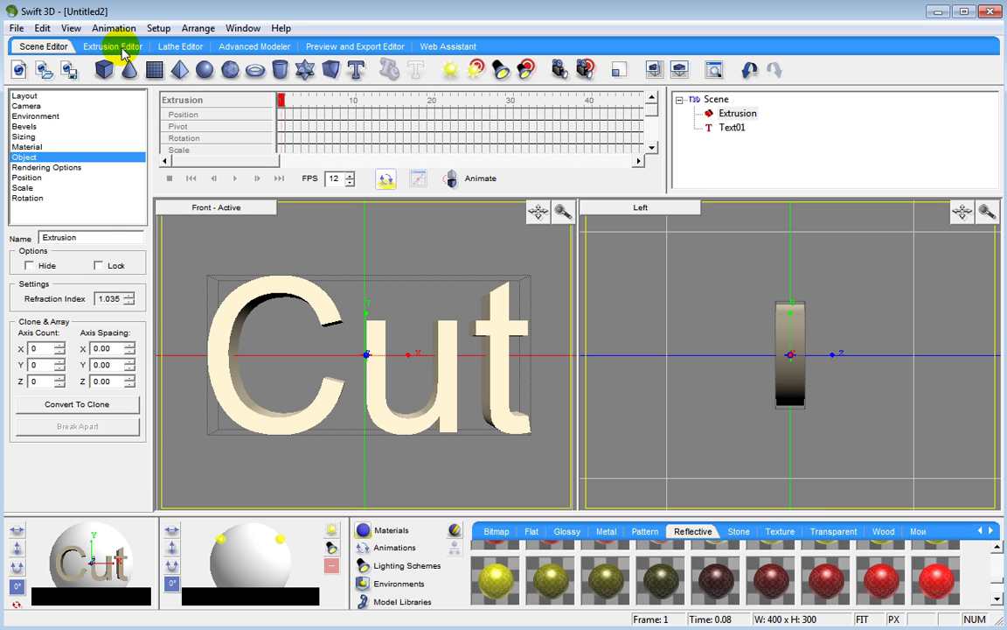
left_click(122, 50)
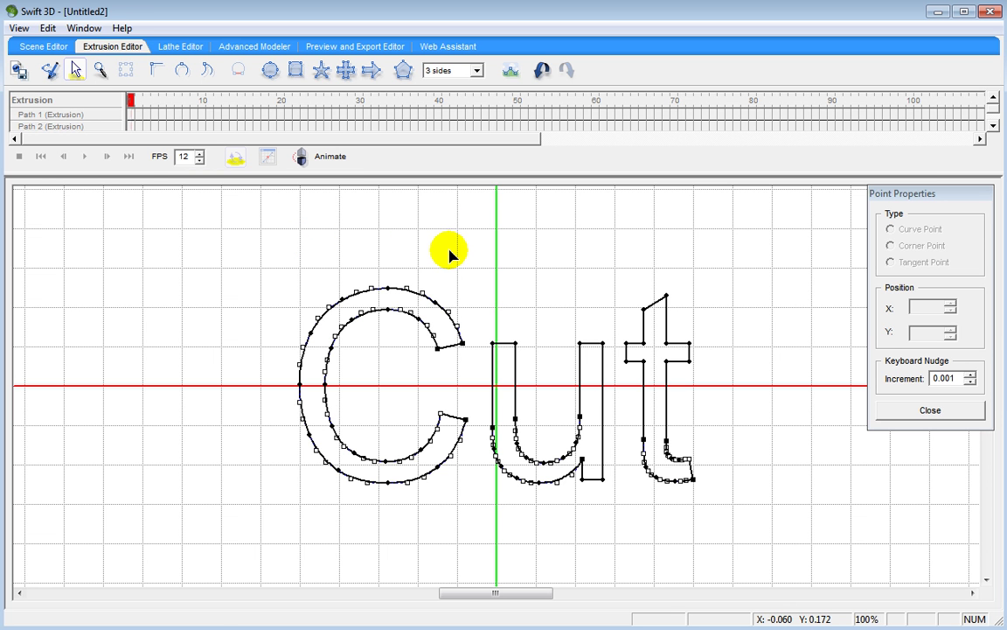
Add a rounded rectangle path, resize it to enclose the Cut letters with a small margin, and tighten its corner curves.
left_click(295, 70)
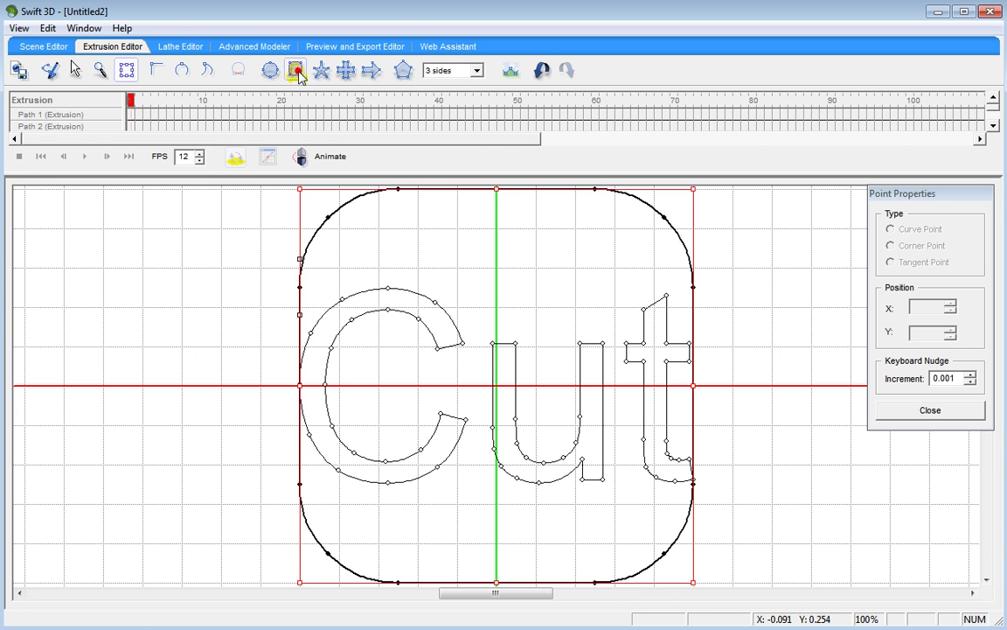
left_click_drag(298, 386, 220, 393)
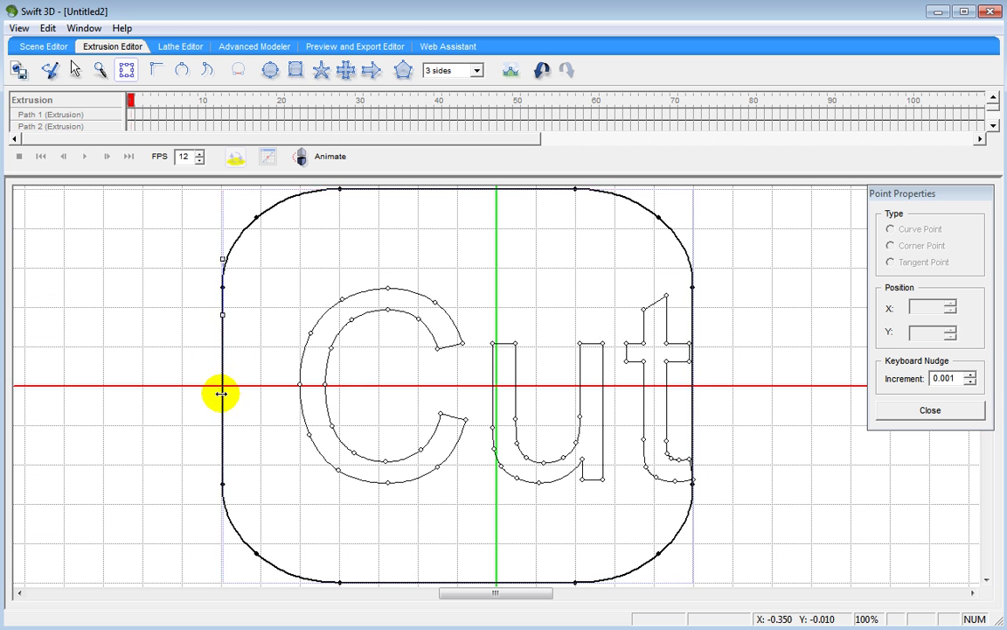
left_click_drag(694, 386, 772, 386)
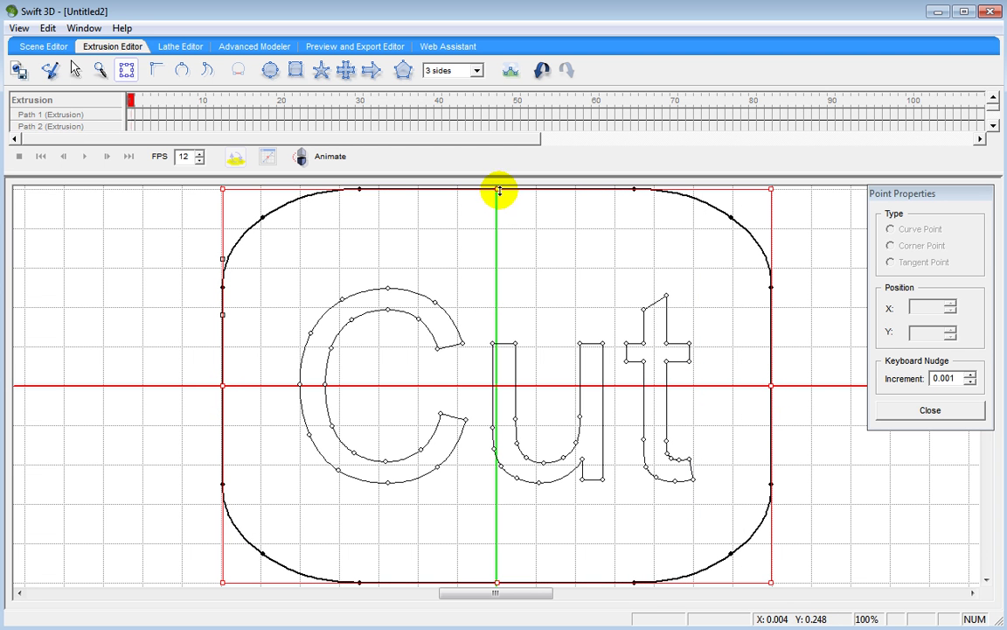
left_click_drag(499, 194, 470, 249)
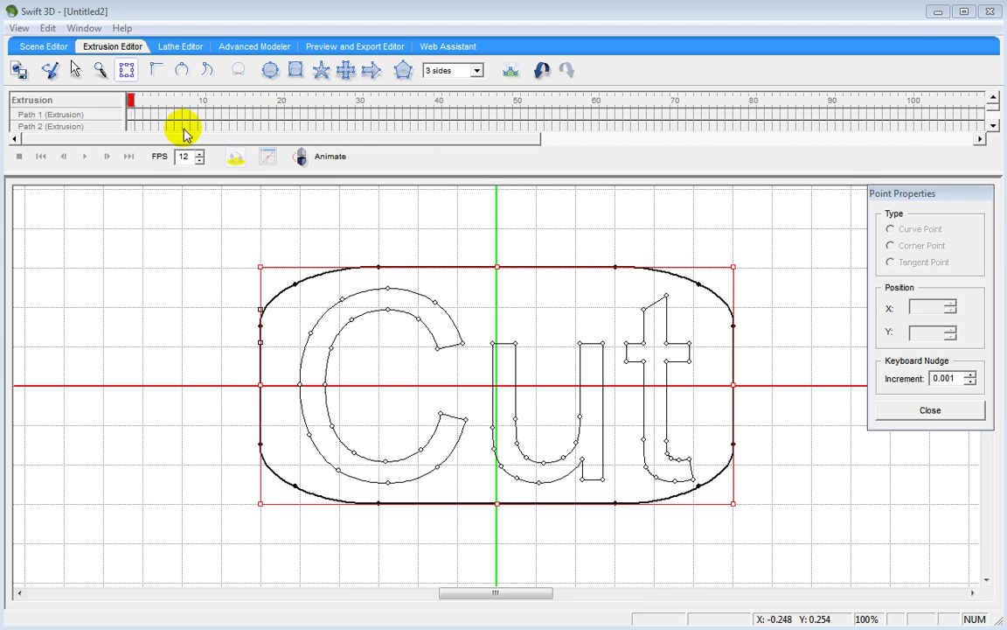
left_click(44, 45)
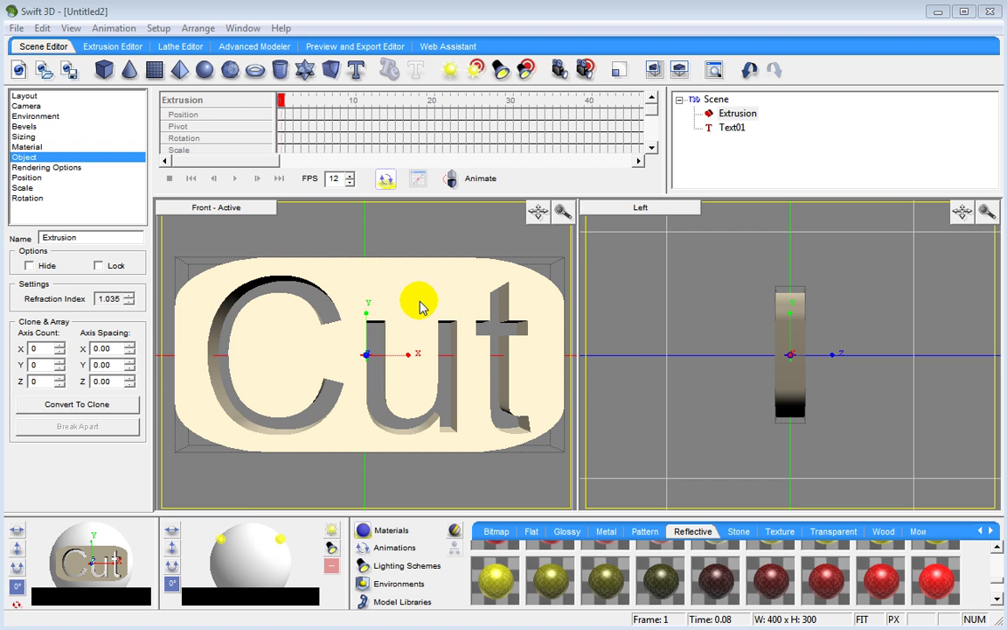
left_click(129, 45)
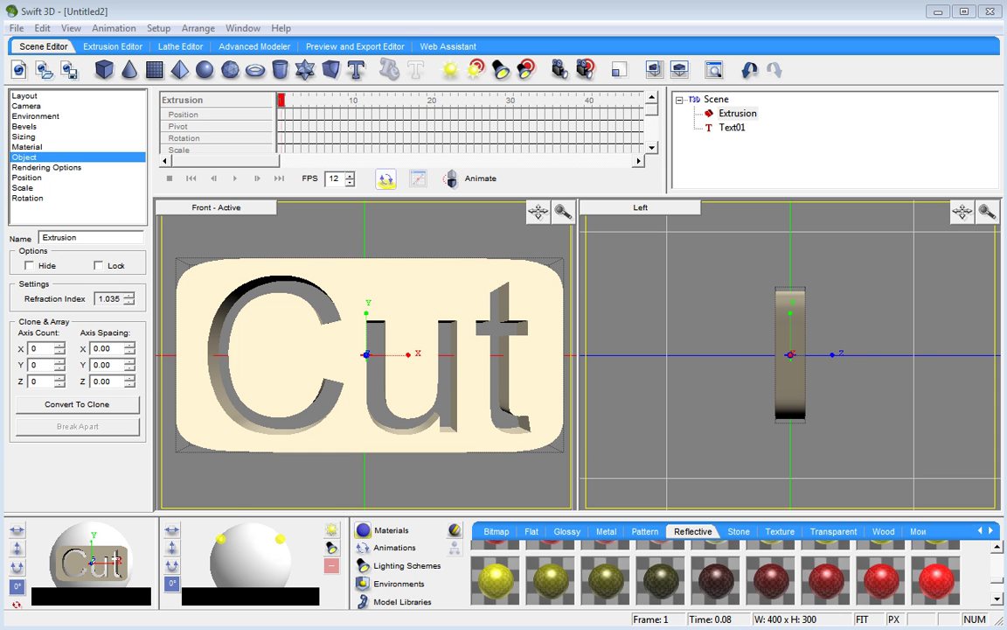
Unhide the duplicate Cut text and move only its pivot to Y -0.42, restoring the Move Together mode.
left_click(729, 127)
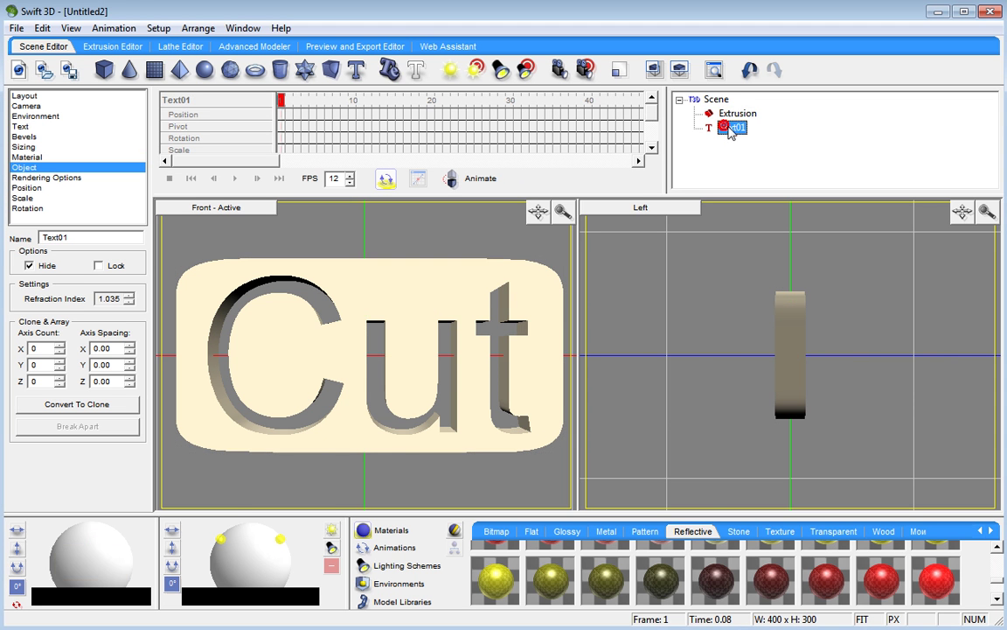
left_click(29, 265)
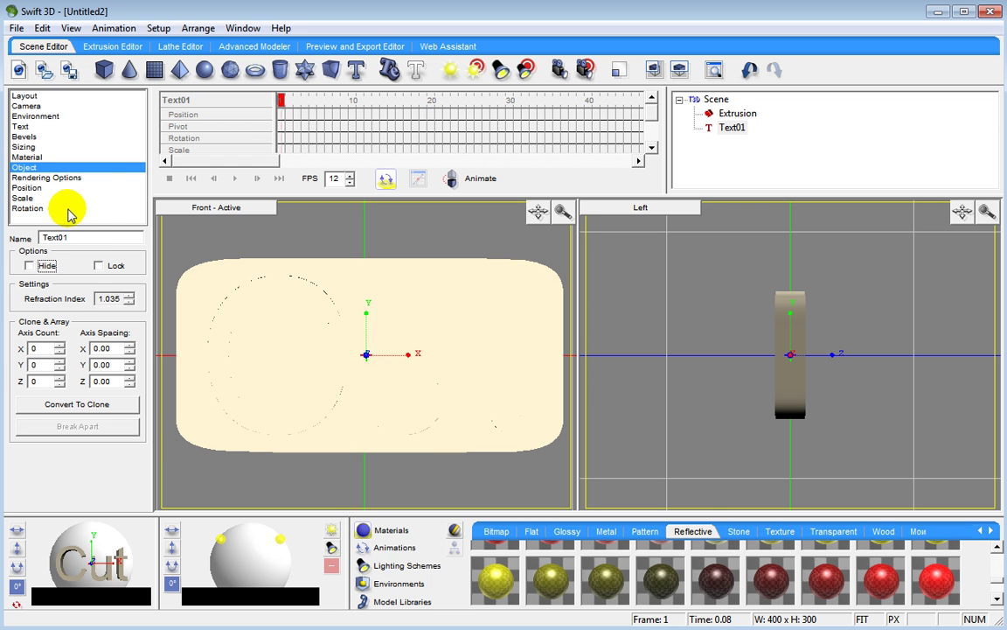
left_click(30, 188)
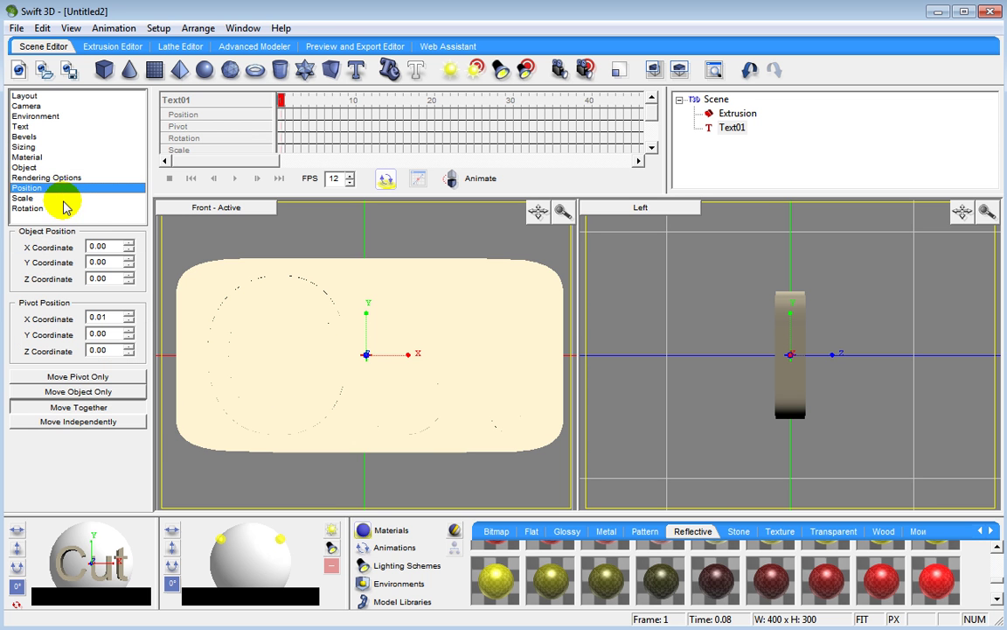
left_click(79, 378)
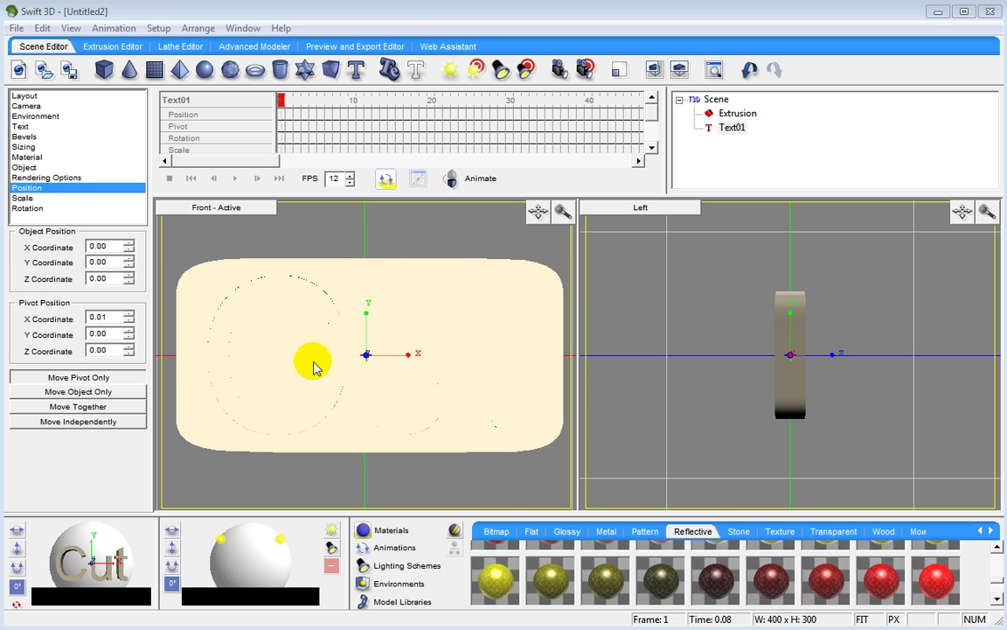
left_click_drag(128, 333, 128, 361)
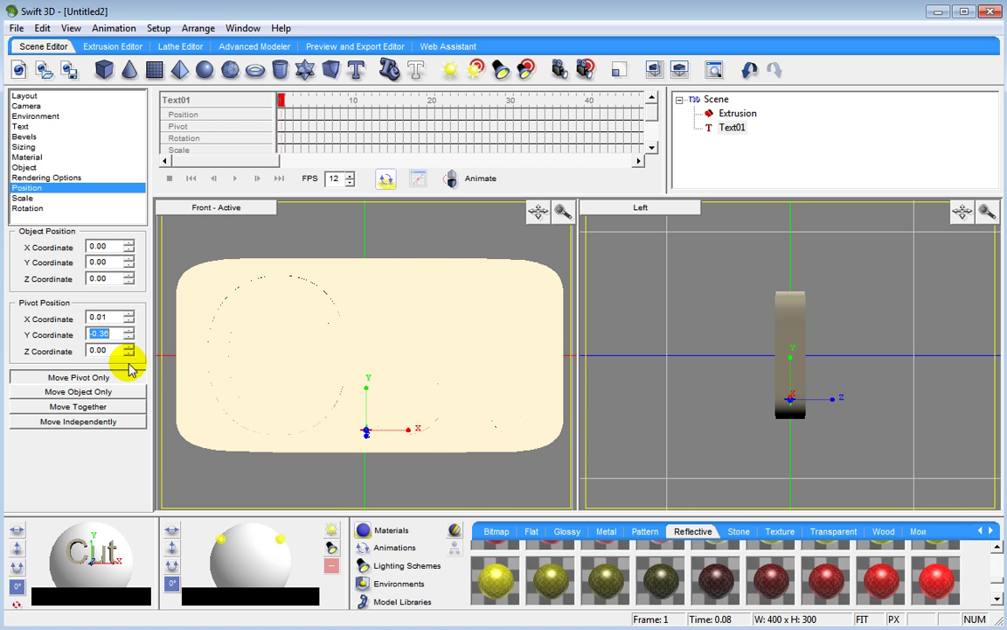
left_click(128, 339)
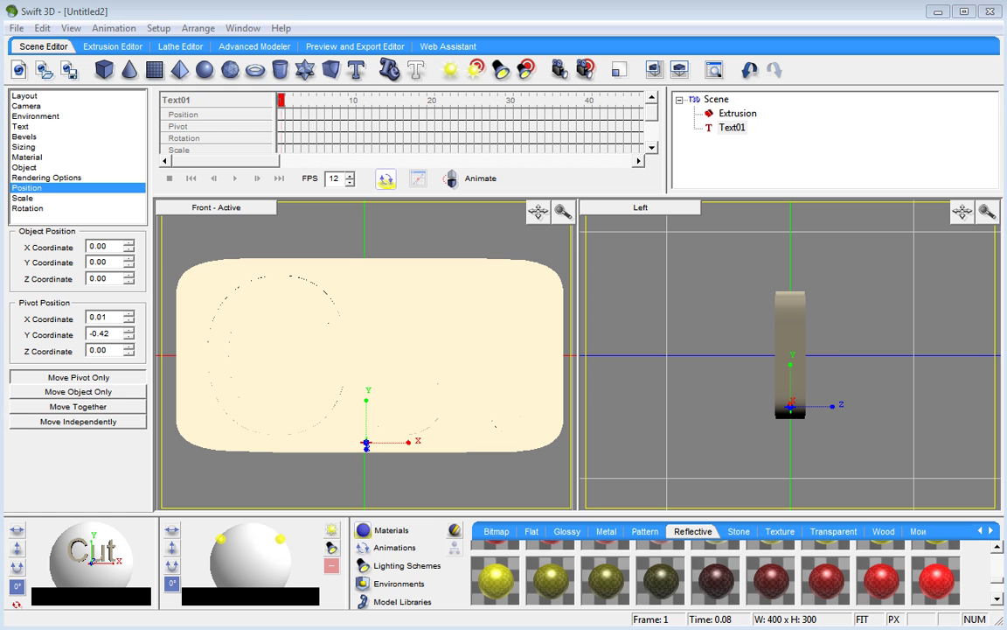
left_click(88, 408)
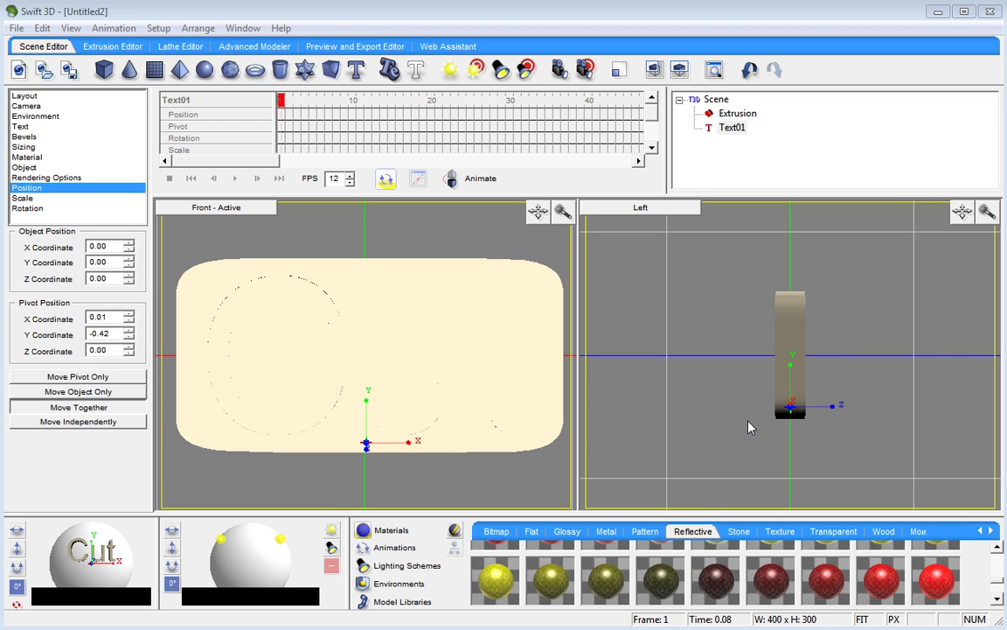
Add a target camera to the scene and show its view in the front viewport.
left_click(584, 70)
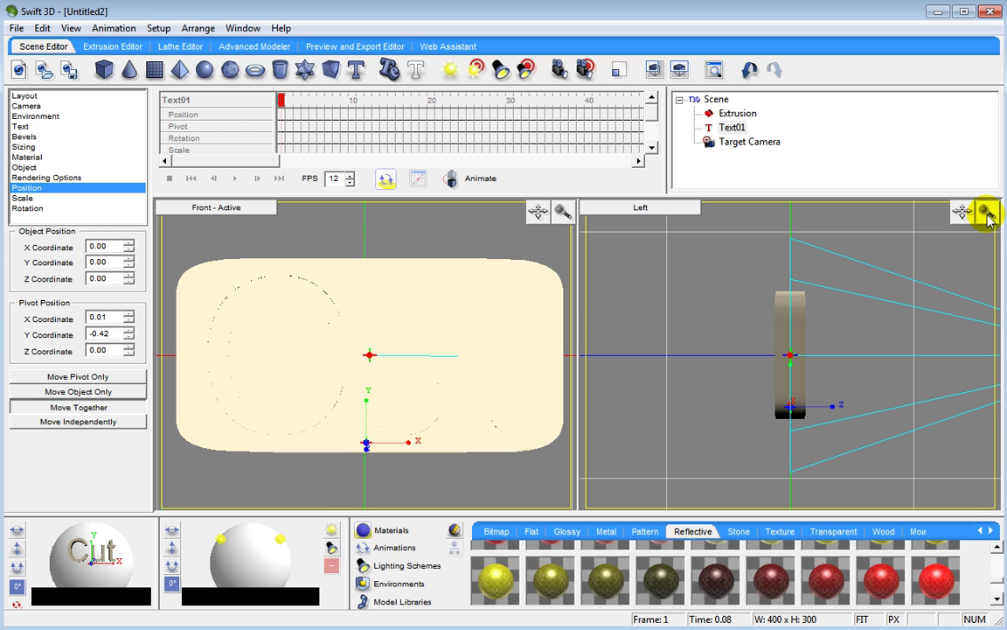
left_click_drag(986, 211, 900, 484)
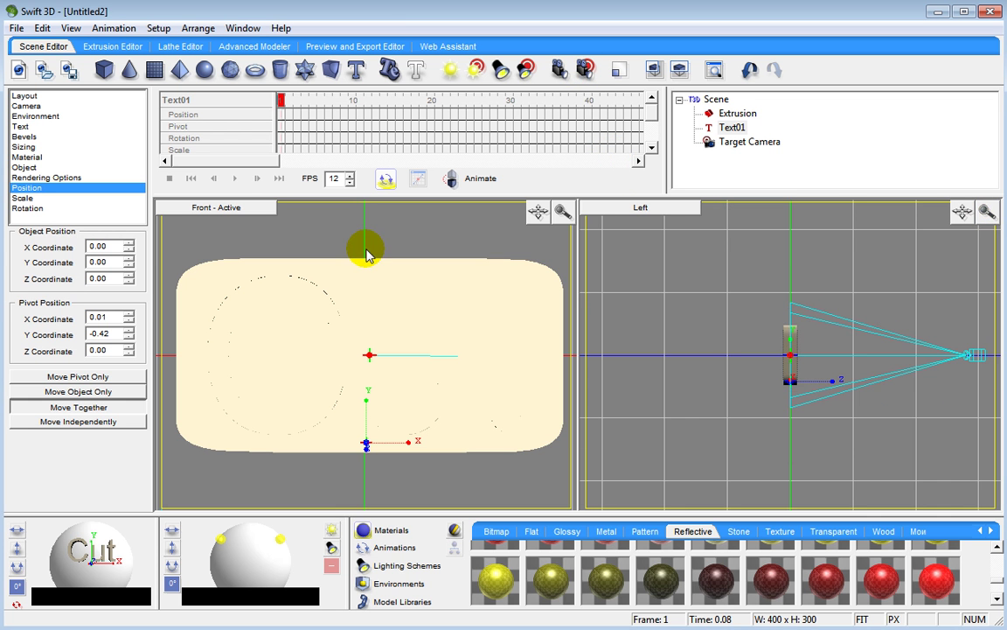
left_click(218, 210)
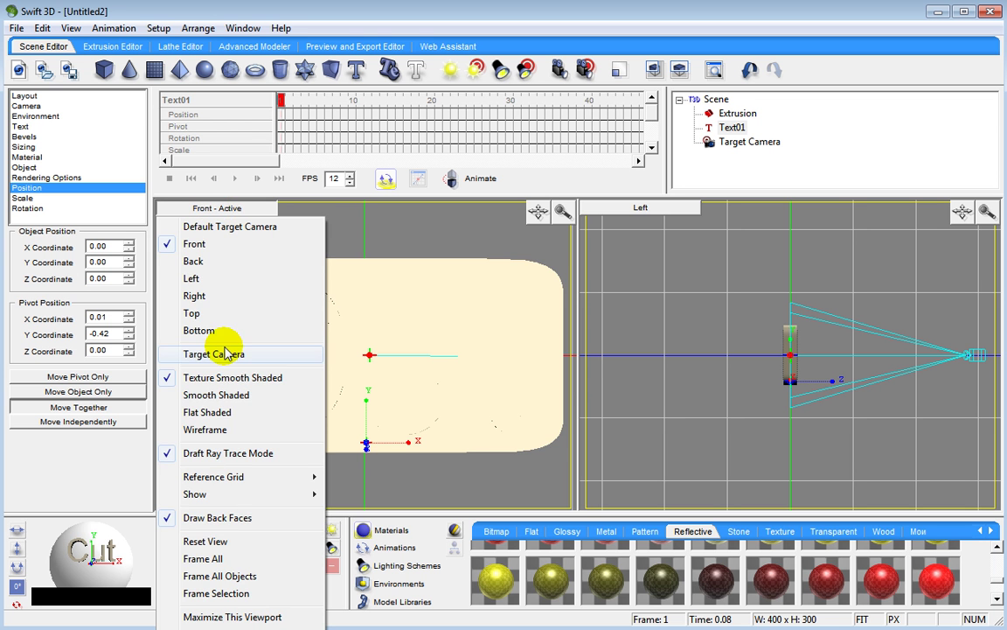
left_click(222, 354)
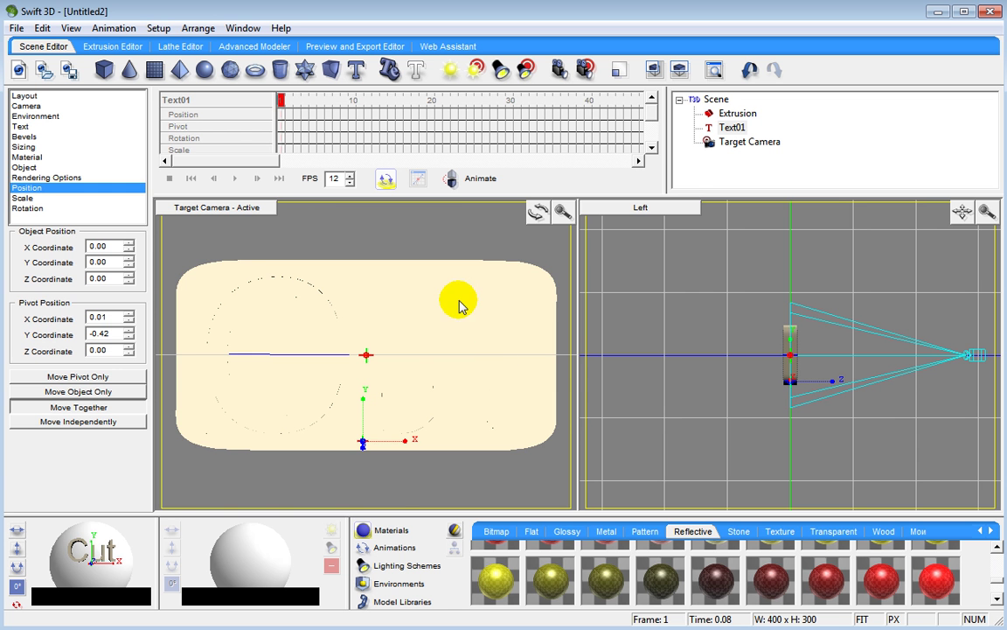
Place the target camera above and to one side of the cut-out plate, aimed near its lower edge and framing the whole plate.
left_click_drag(434, 319, 398, 350)
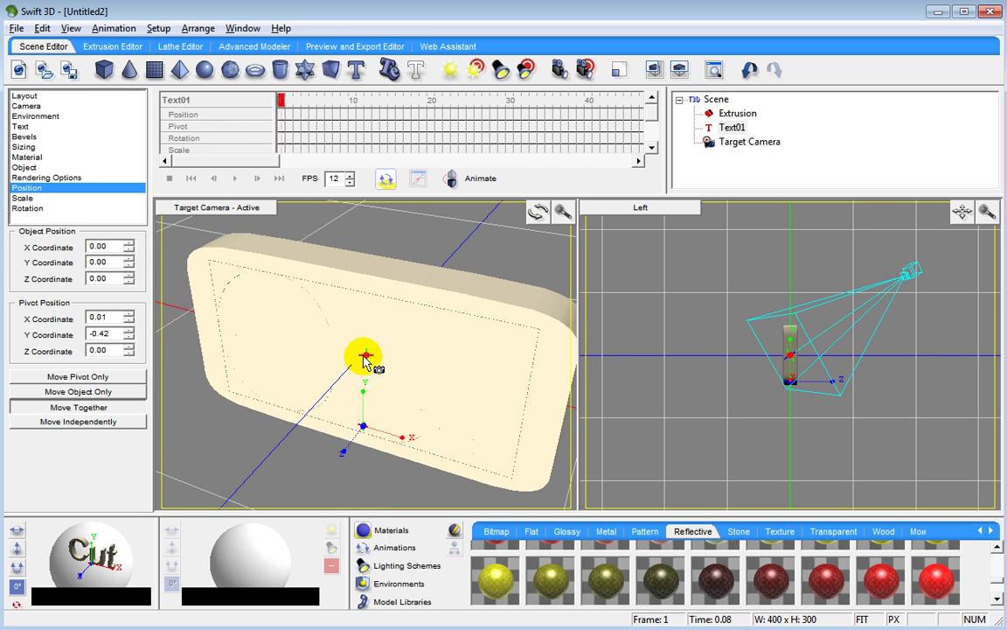
left_click_drag(367, 359, 365, 413)
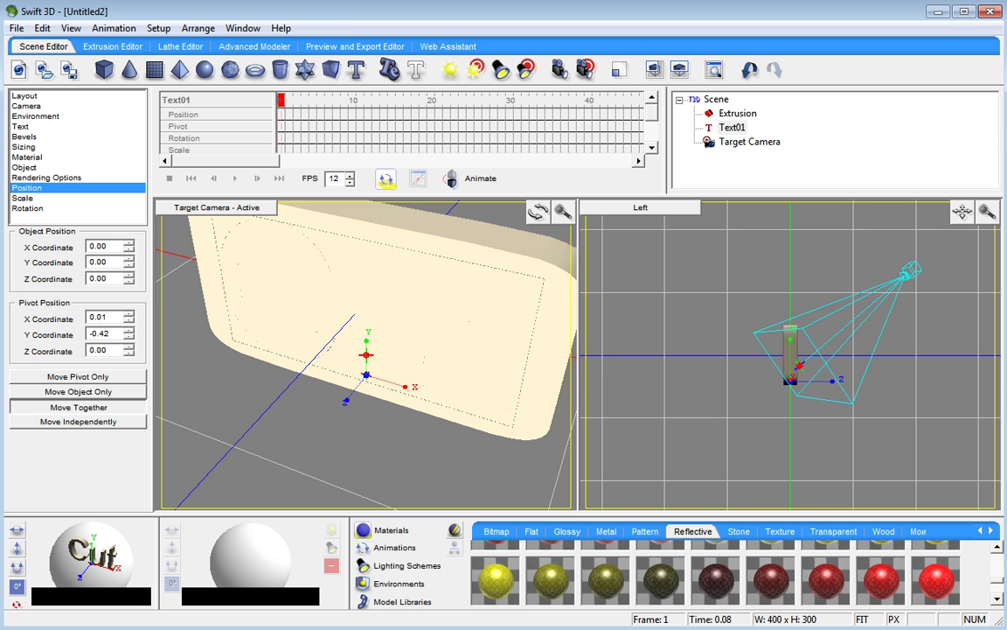
left_click_drag(538, 210, 579, 308)
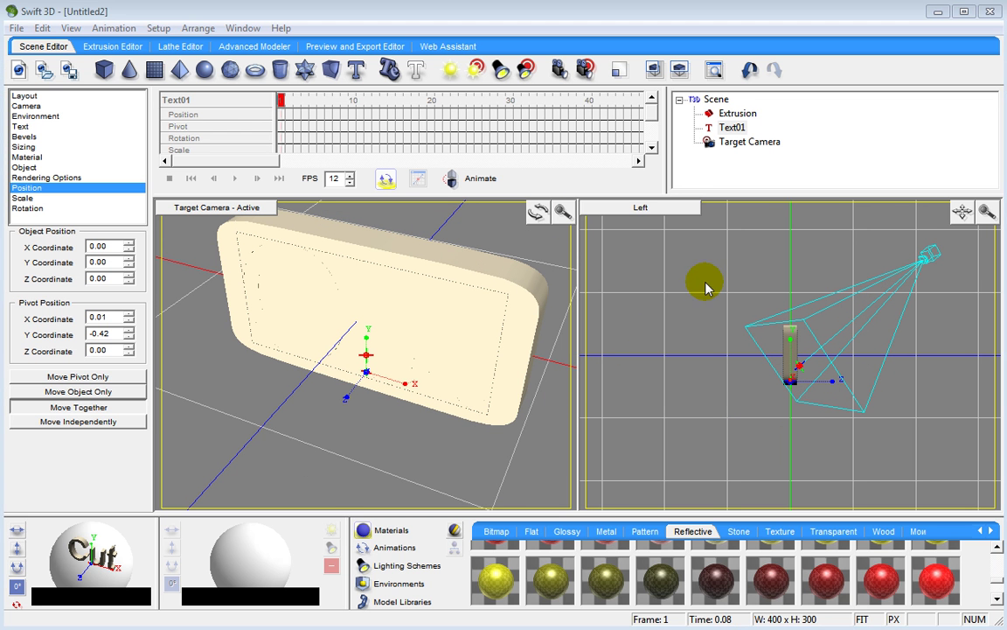
Turn on animation for the duplicate Cut text and keyframe its Z rotation at about -27 degrees on frame 10.
left_click(483, 185)
left_click(478, 185)
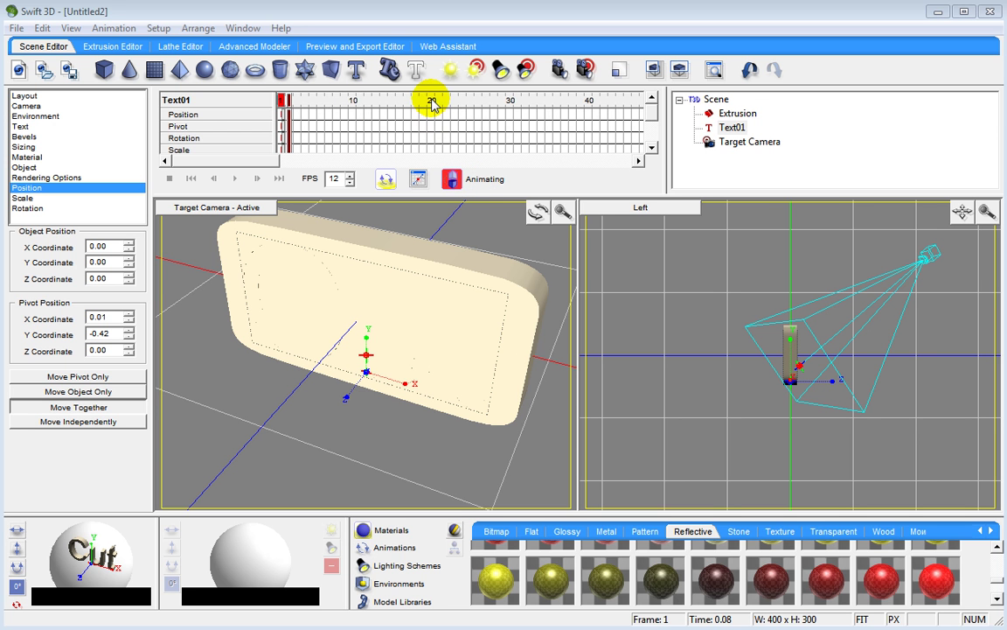
left_click(353, 101)
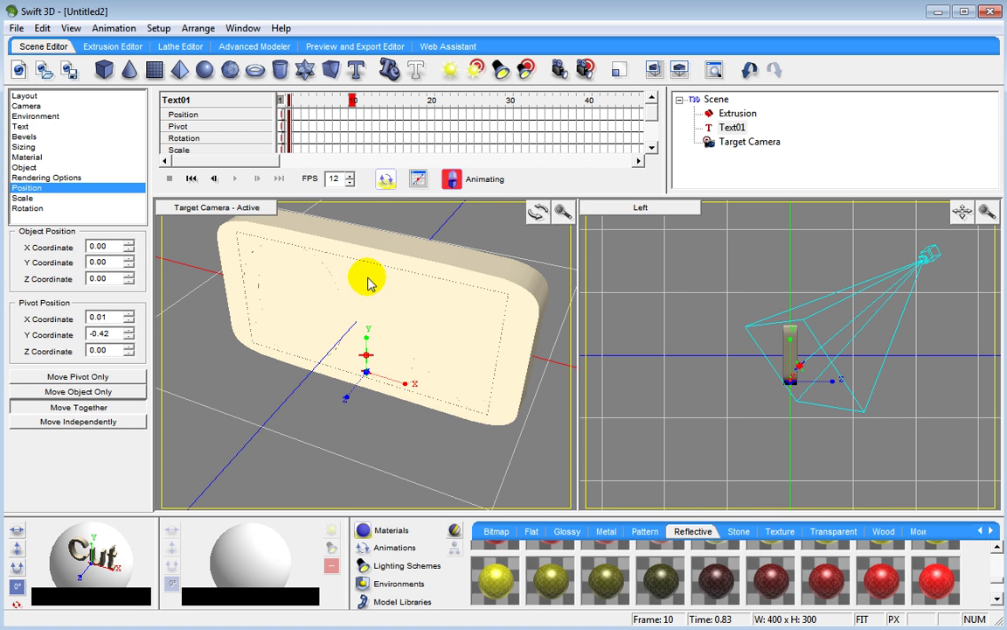
left_click(28, 208)
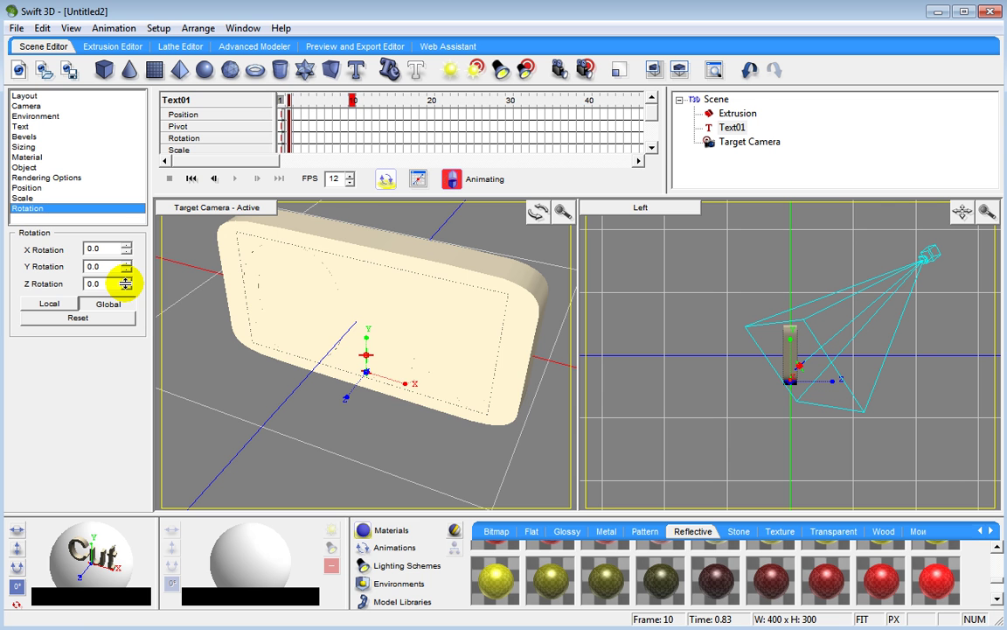
left_click_drag(126, 283, 117, 304)
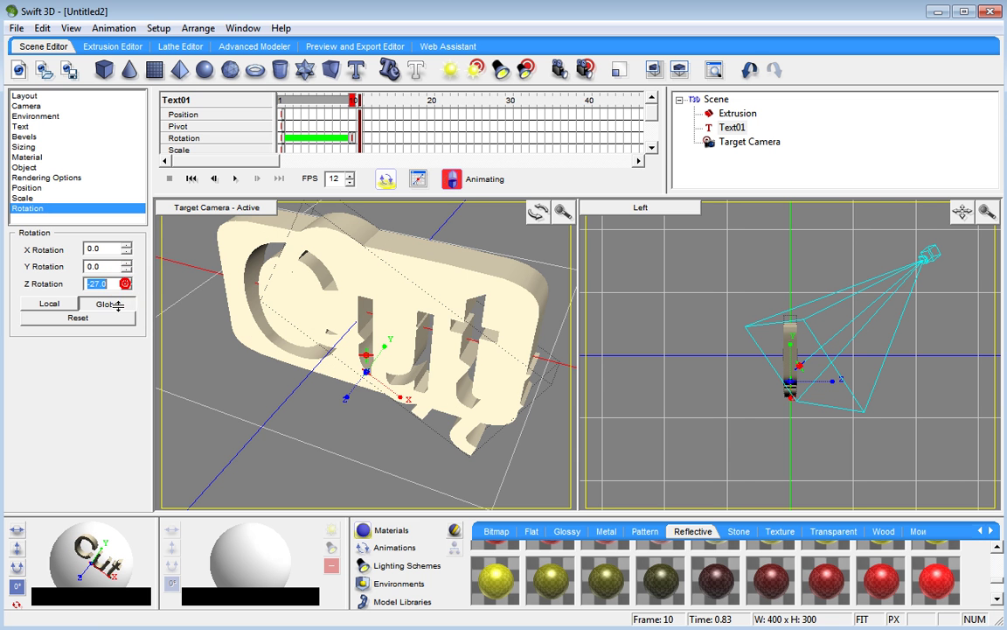
Undo the Z rotation keyframed on frame 10 for the duplicate Cut text.
left_click(750, 77)
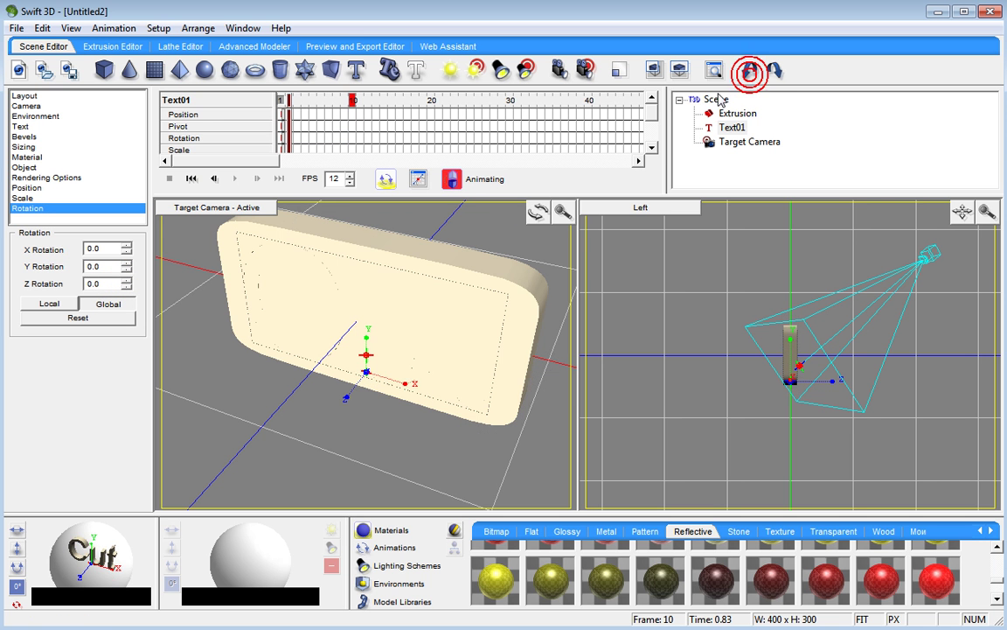
left_click(126, 268)
left_click_drag(125, 268, 162, 254)
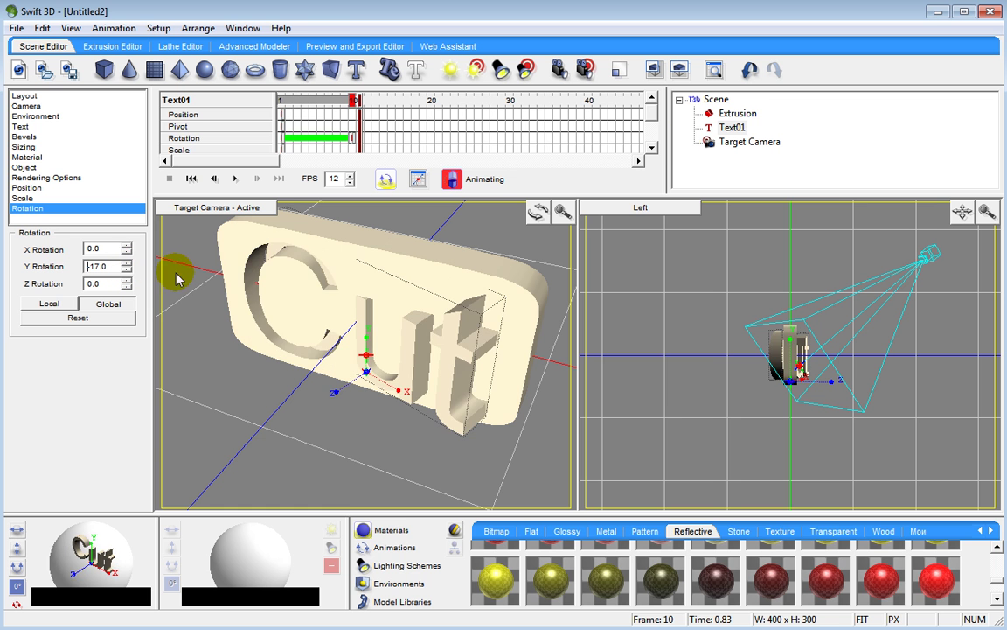
left_click(751, 77)
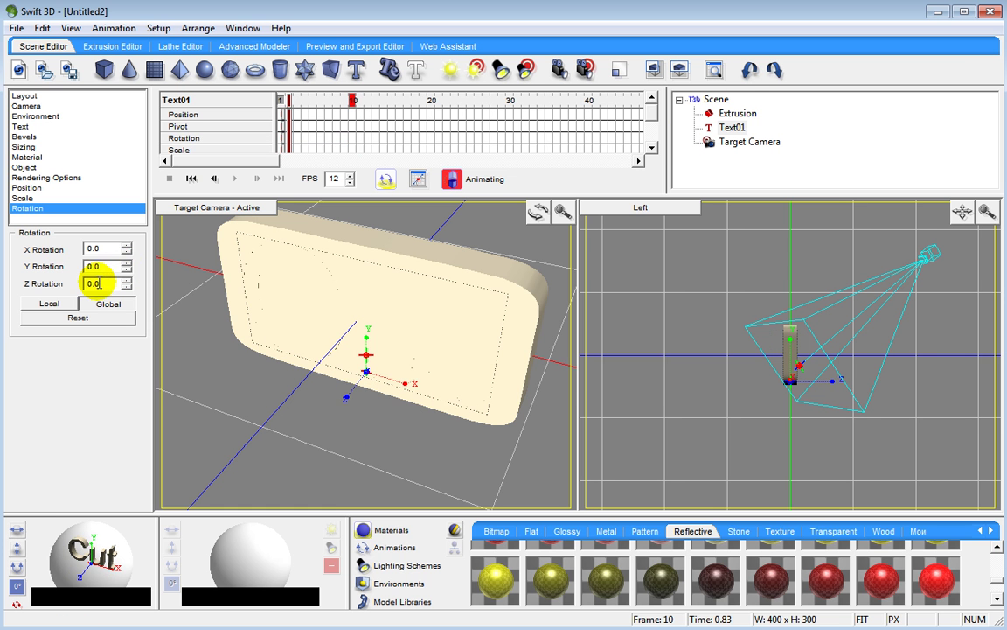
Set the duplicate Cut text's X rotation to 90 degrees on frame 10 and open its position settings at frame 20.
left_click_drag(126, 248, 127, 173)
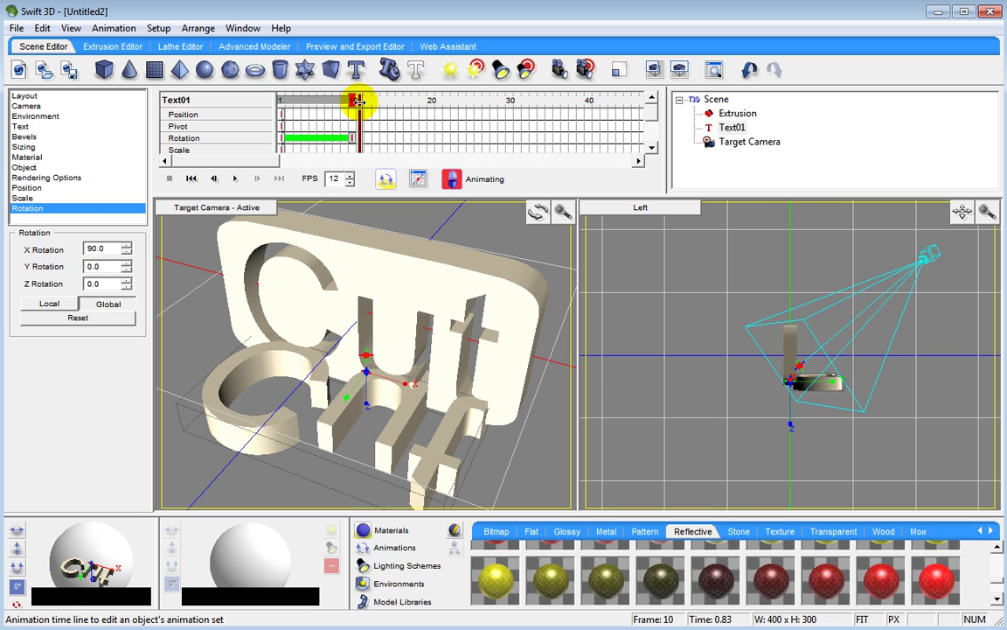
left_click(429, 100)
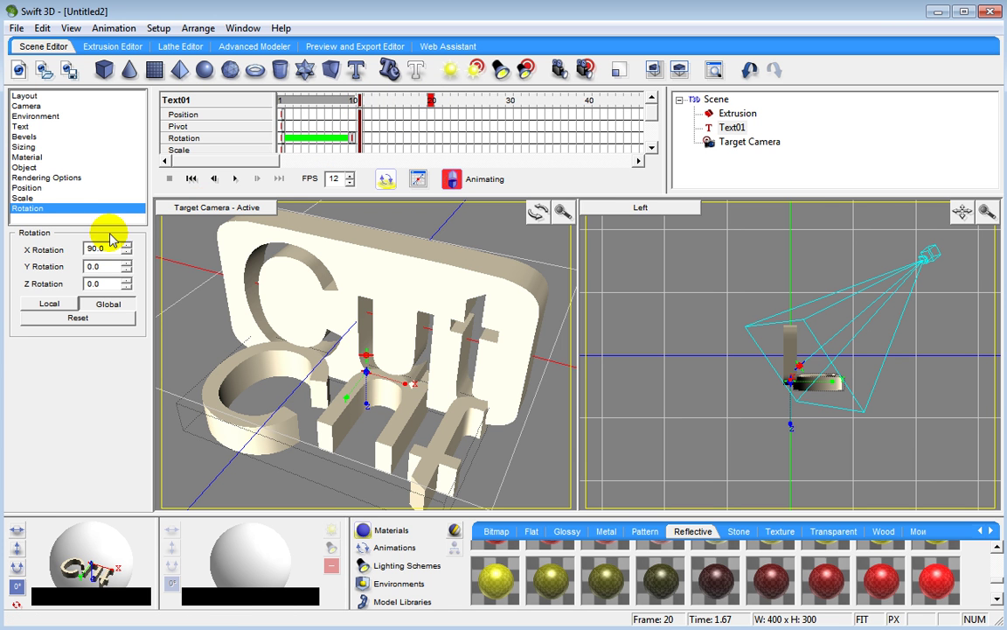
left_click(35, 189)
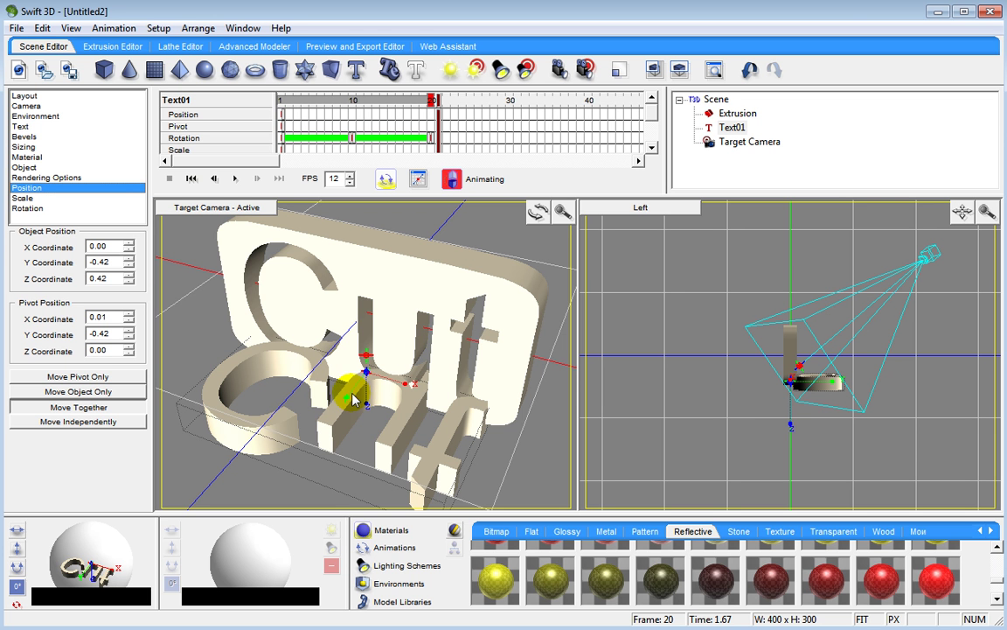
left_click(129, 266)
left_click(128, 266)
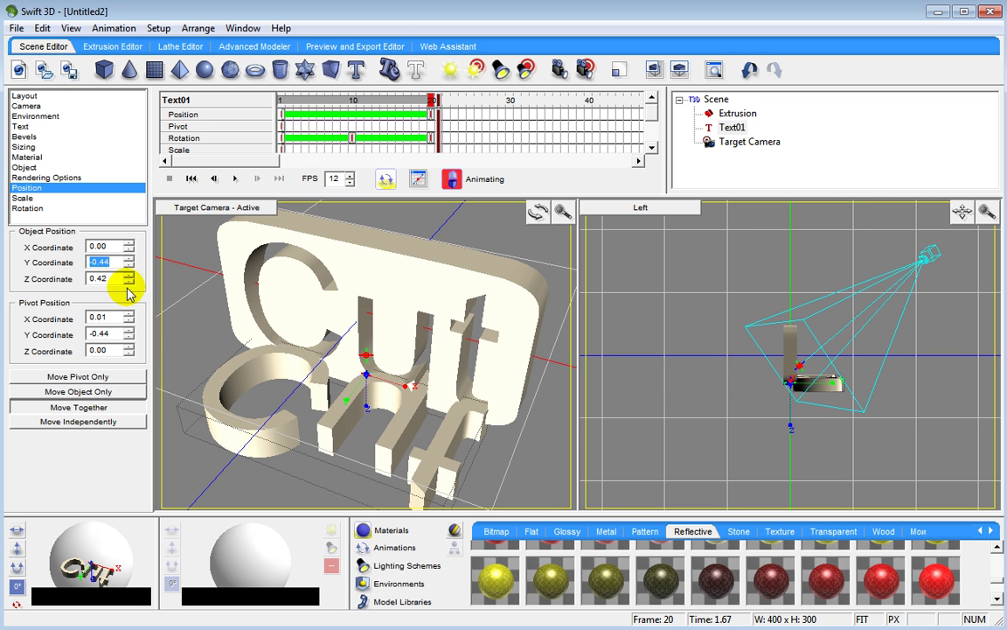
left_click(749, 70)
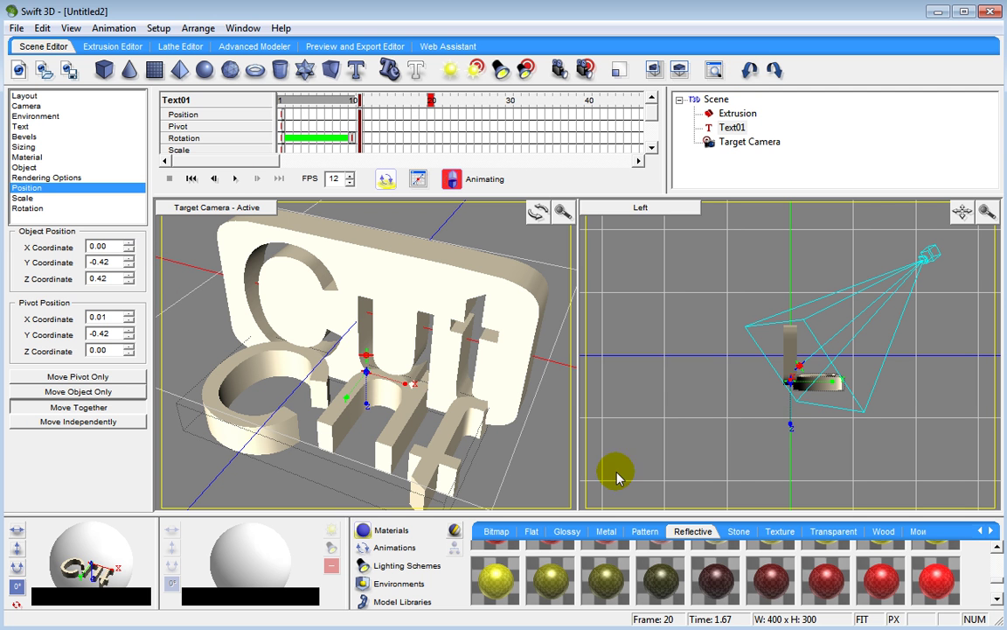
Keyframe the duplicate Cut text's object position at Z 0.48 on frame 20.
left_click(129, 274)
left_click(129, 274)
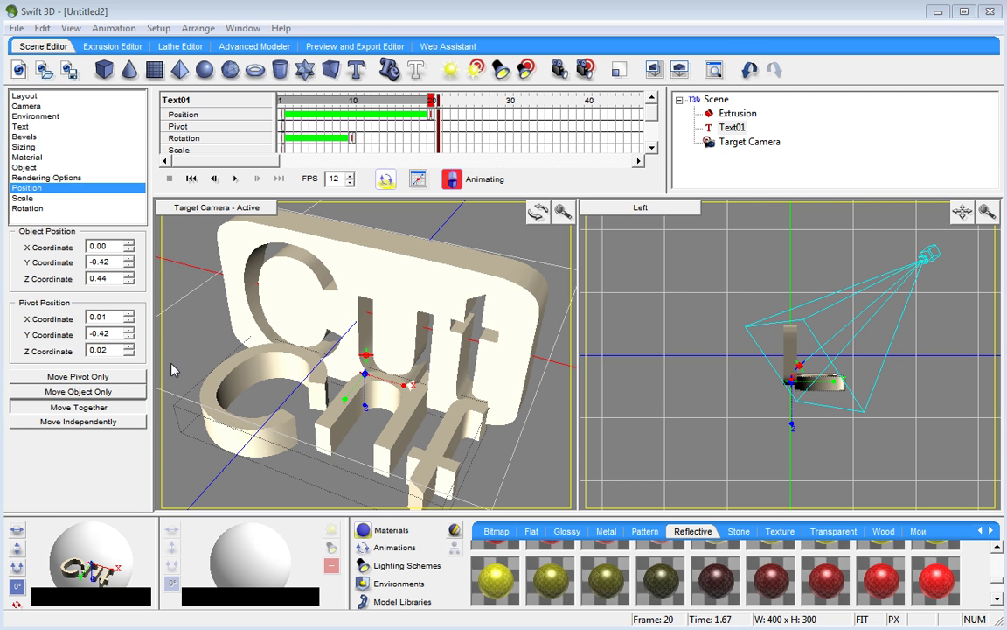
left_click(129, 275)
left_click(129, 275)
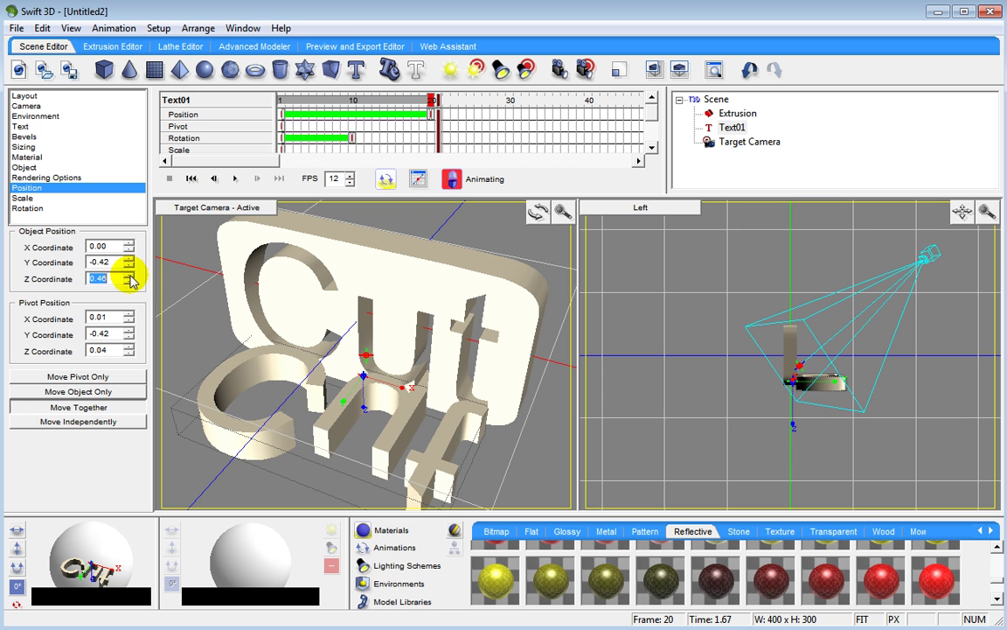
left_click(128, 275)
left_click(129, 275)
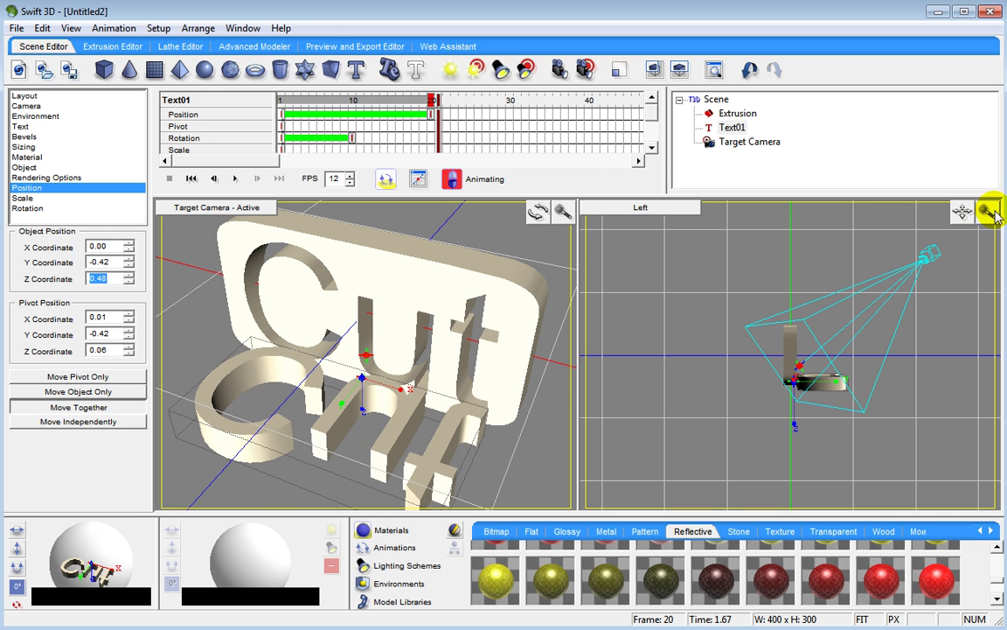
Zoom in on the plate and text from the left side and play part of the animation to check the movement.
left_click_drag(988, 212, 934, 196)
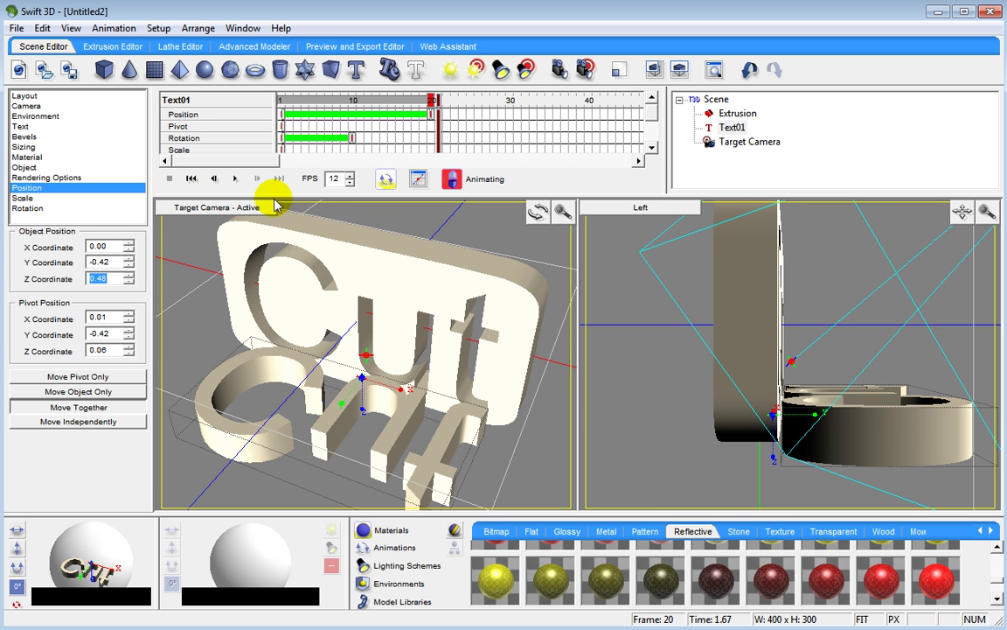
left_click(234, 178)
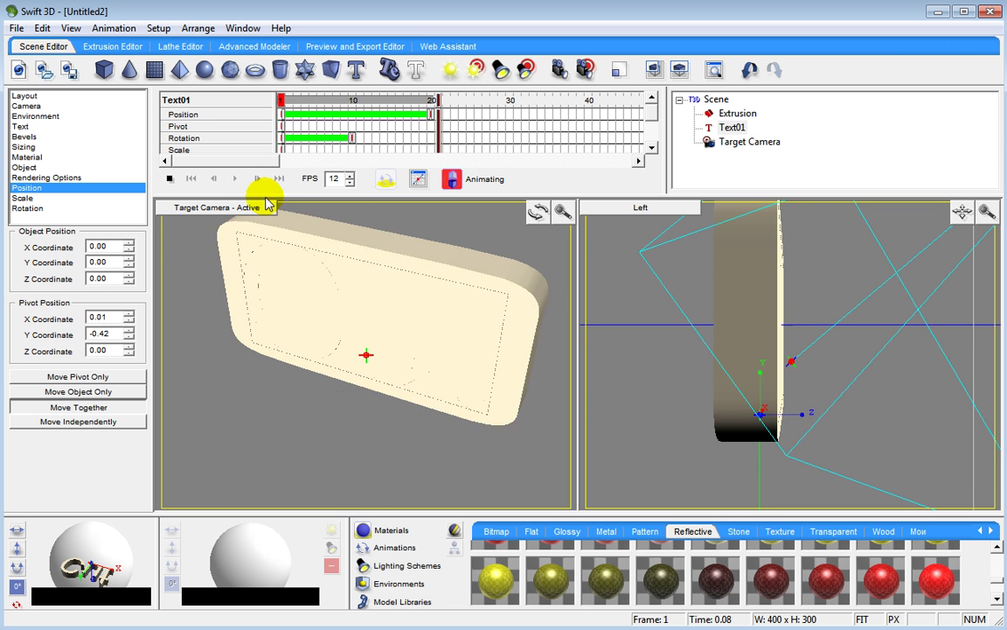
left_click(170, 180)
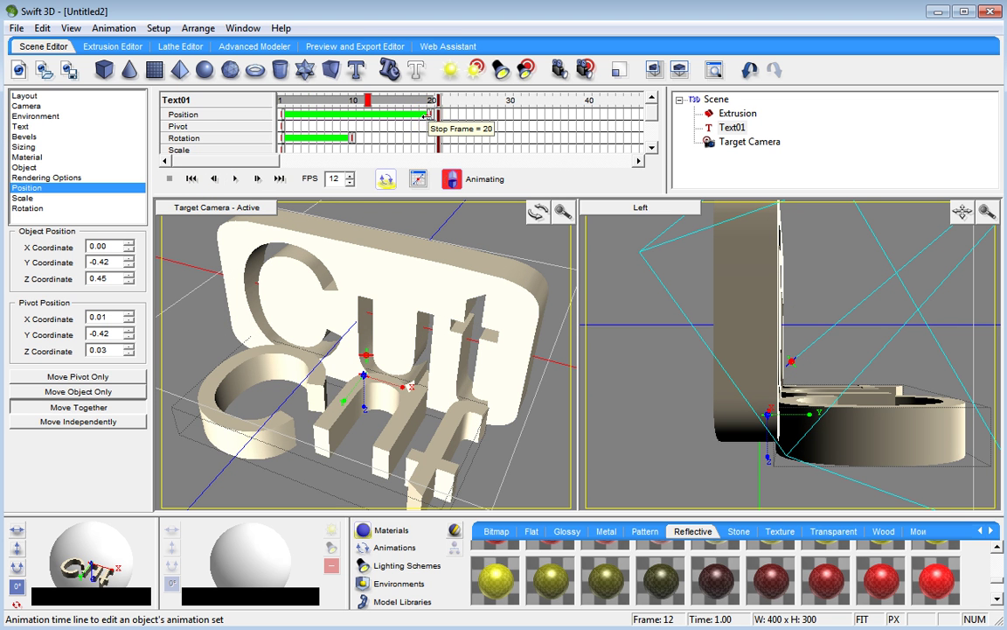
Move the end of the duplicate Cut text's position animation from frame 20 to frame 10 and play the result.
left_click_drag(425, 116, 348, 121)
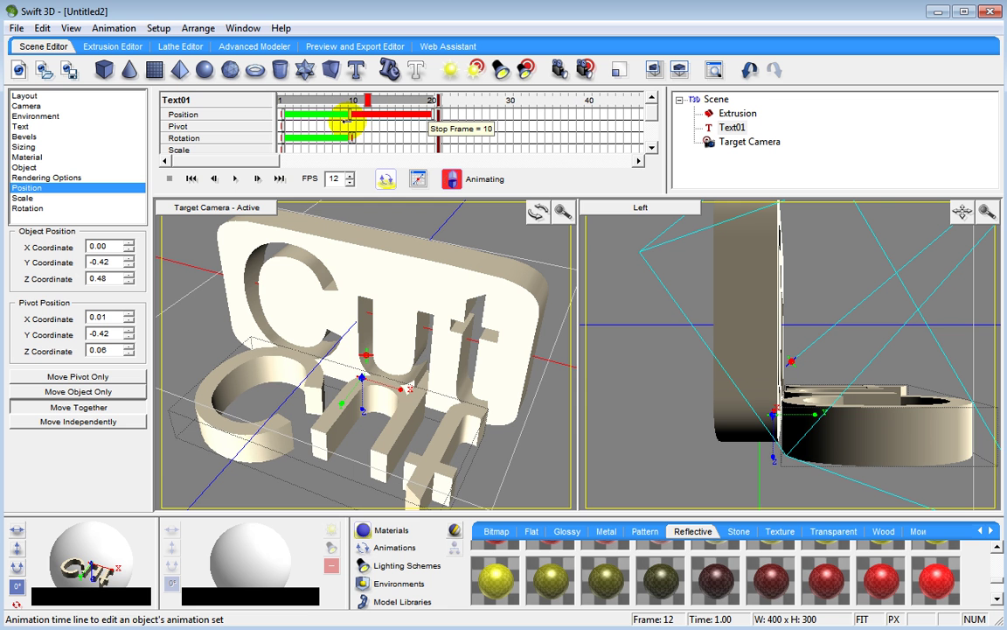
left_click(234, 179)
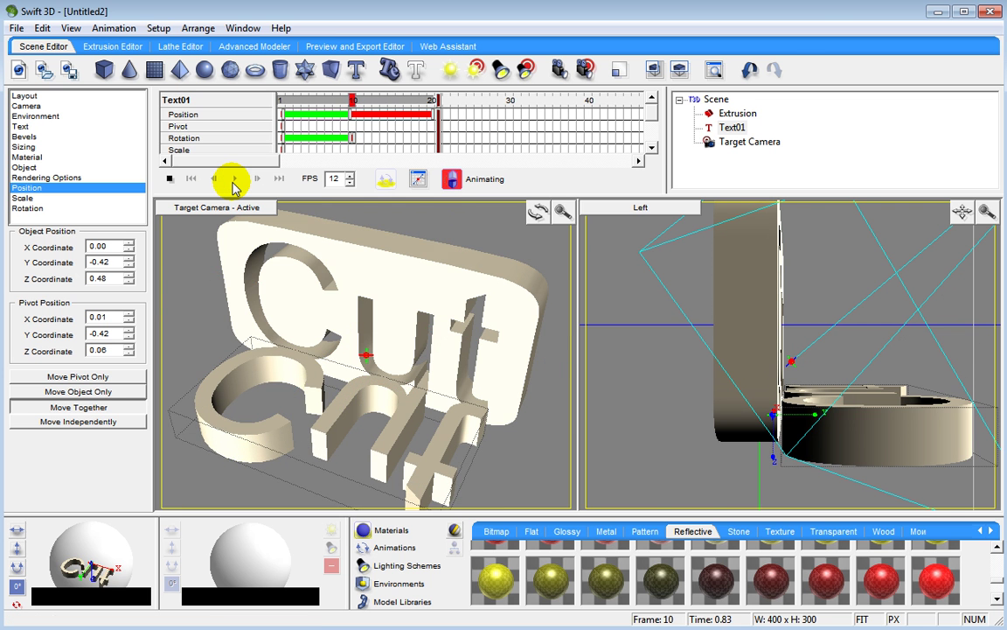